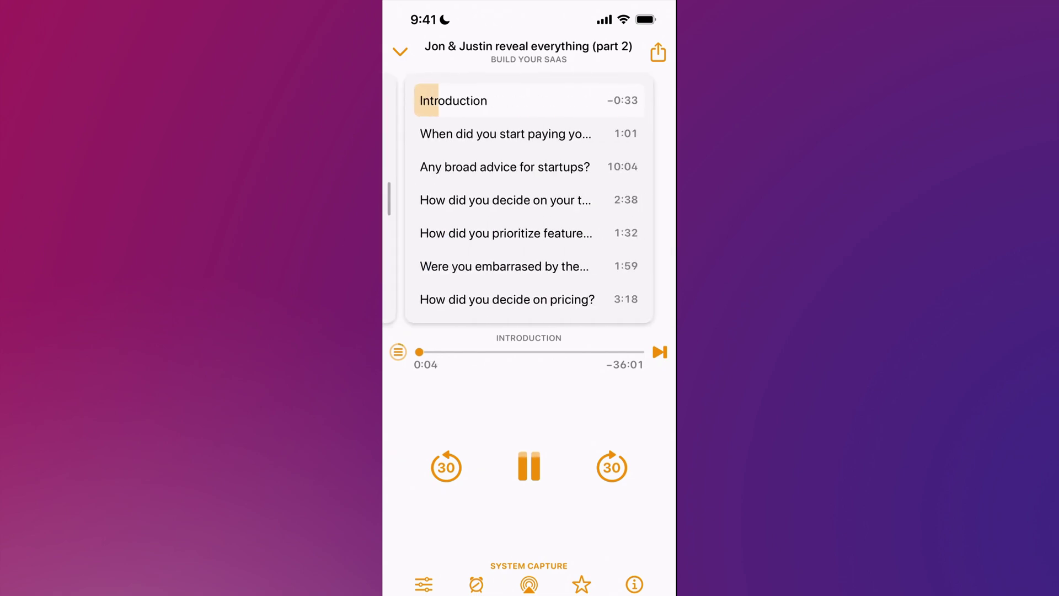
# Step: Jump through the startup advice, feature prioritization and pricing chapters, ending on the tech stack chapter
pyautogui.click(505, 166)
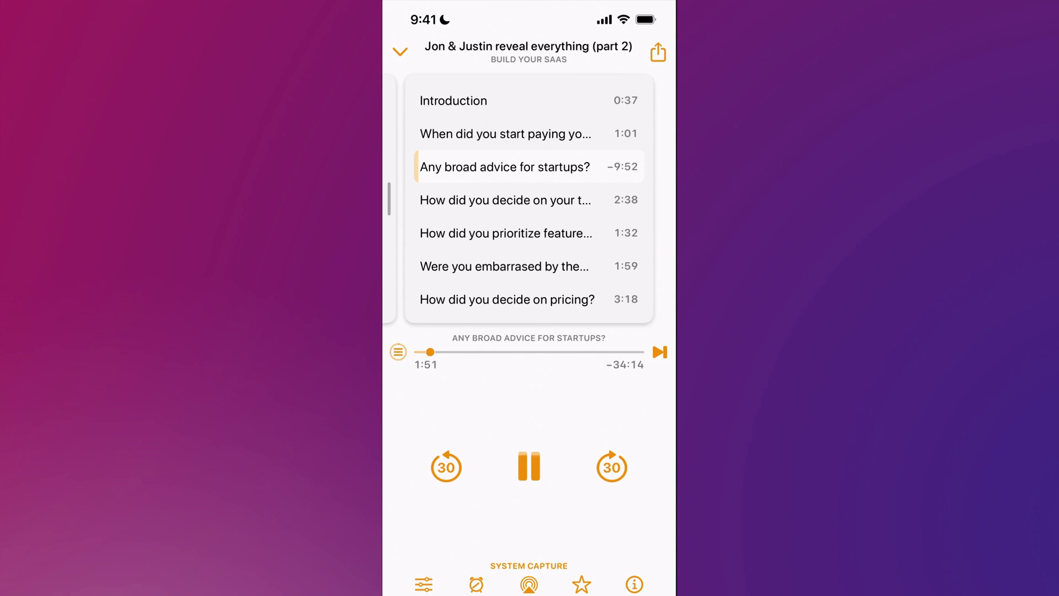
pyautogui.click(506, 233)
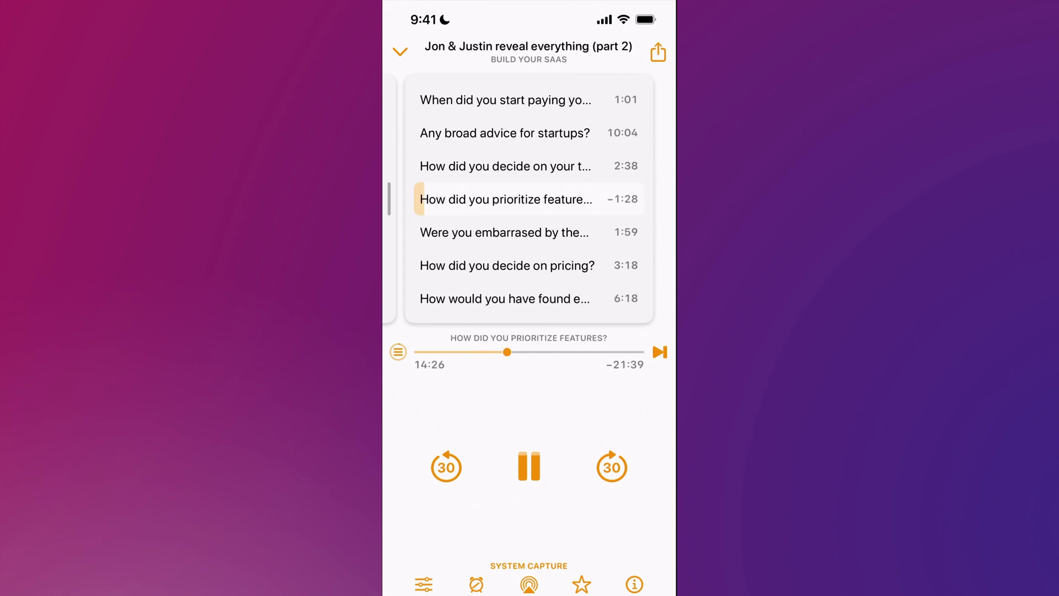
pyautogui.scroll(-2, 528, 187)
pyautogui.scroll(1, 529, 187)
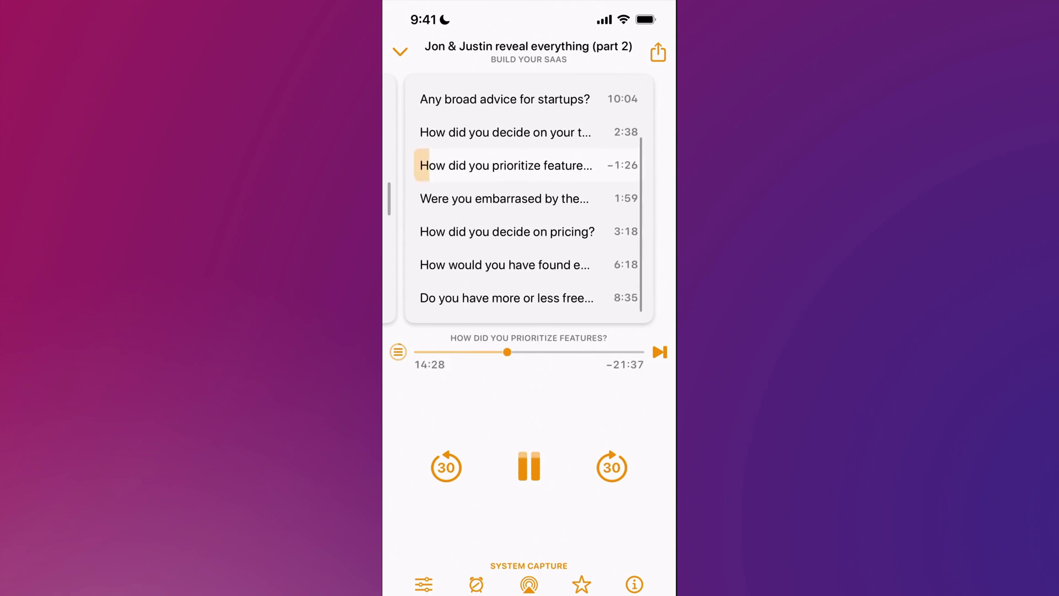
pyautogui.click(507, 232)
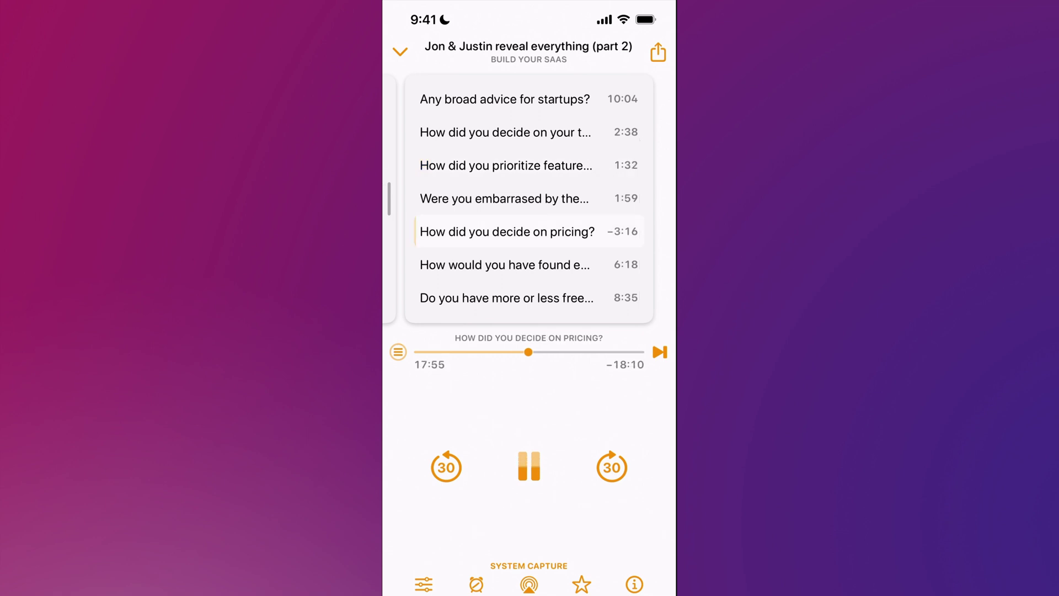
pyautogui.click(506, 132)
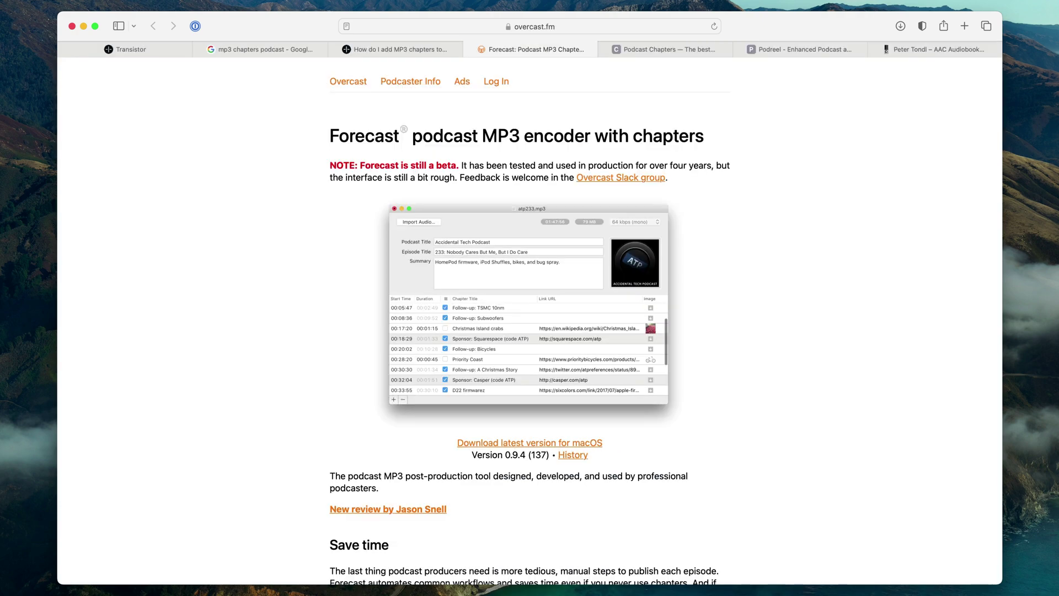
# Step: Browse the Podcast Chapters, Podreel and AAC audiobook creator websites in Safari
pyautogui.click(691, 54)
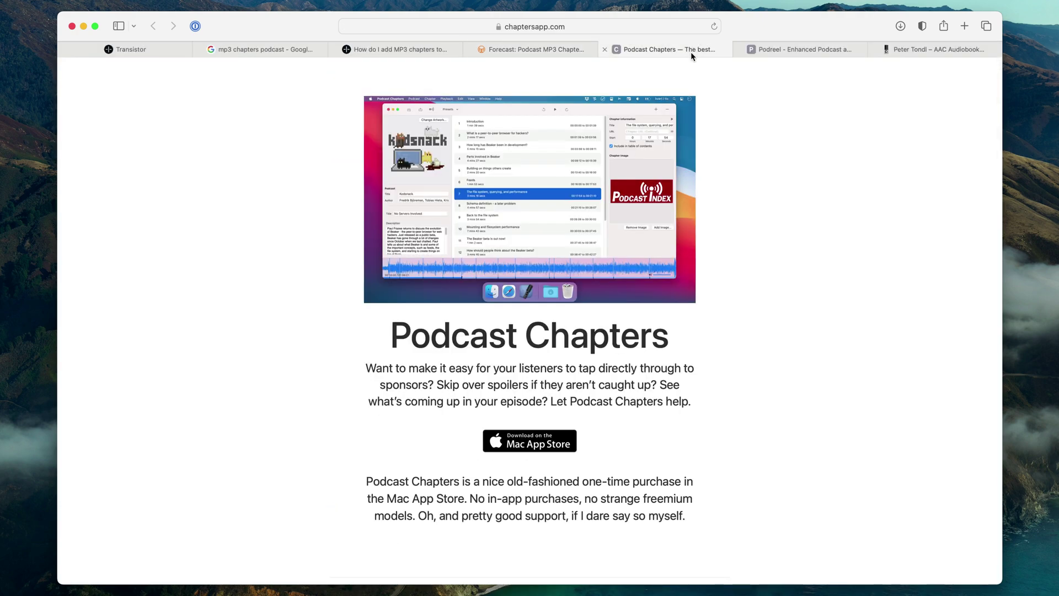
pyautogui.click(800, 50)
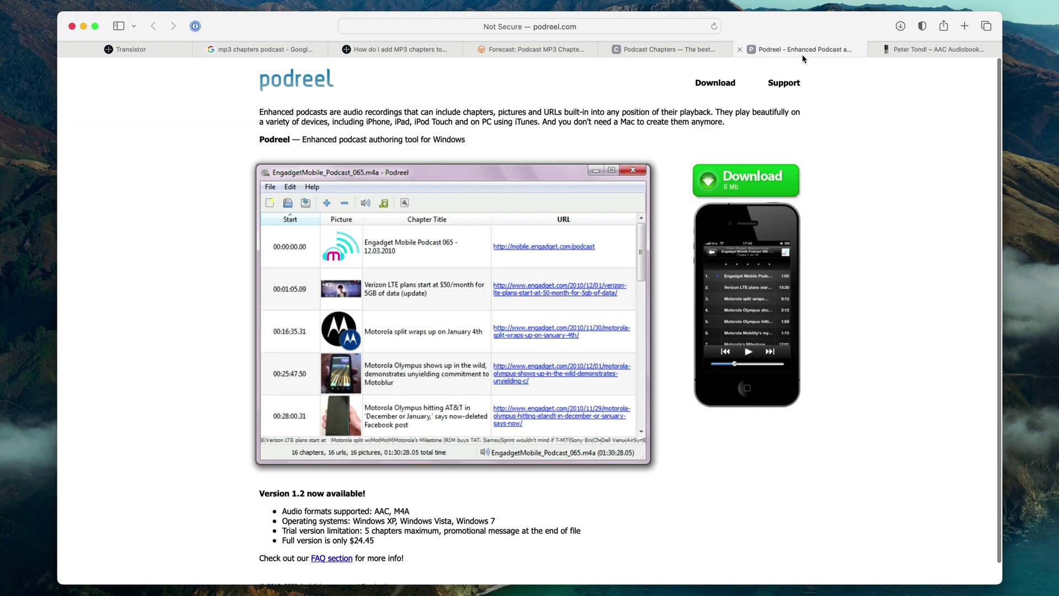
pyautogui.click(926, 51)
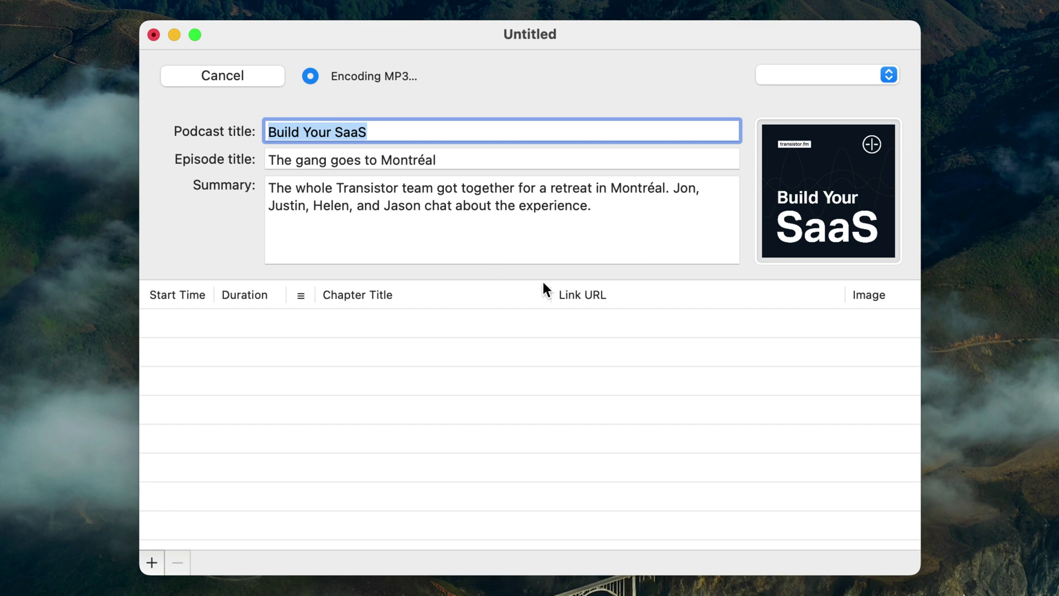
# Step: Finish the podcast title and add the first chapter row in Forecast
pyautogui.click(183, 320)
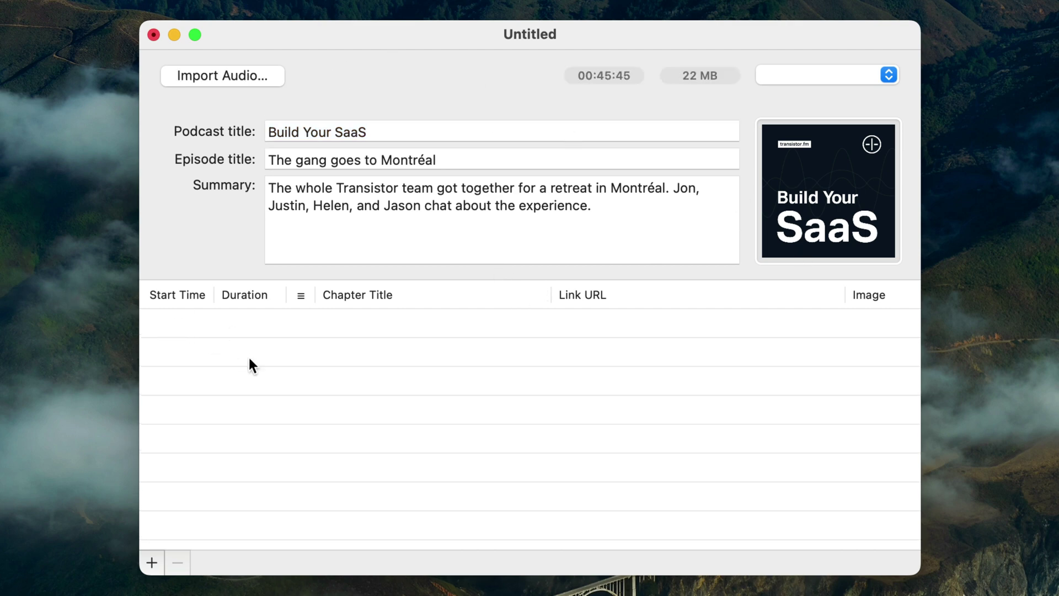
pyautogui.click(151, 561)
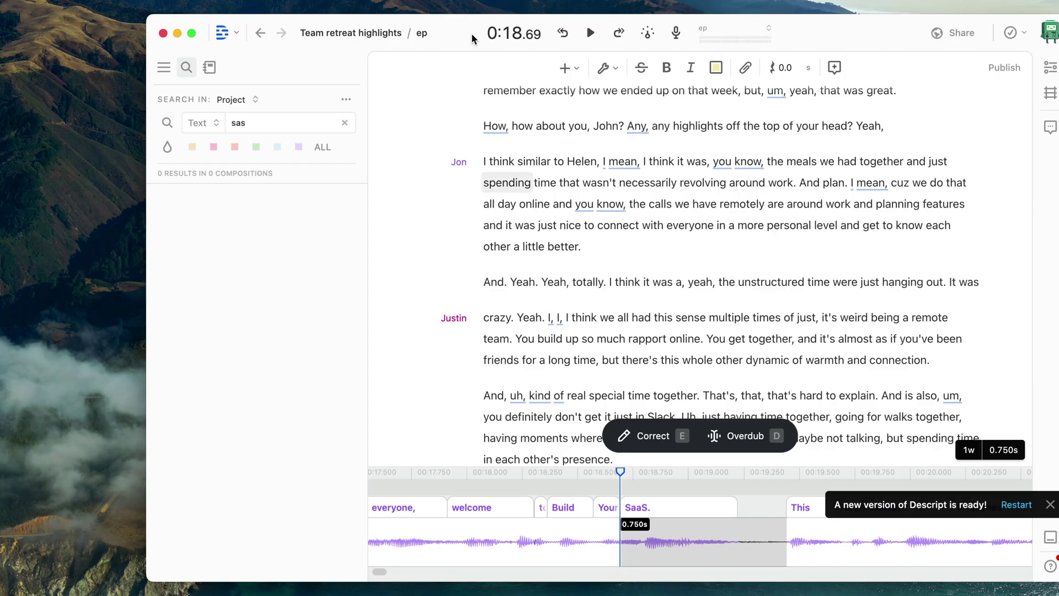
# Step: Scroll the Descript transcript to check the timings at its opening
pyautogui.scroll(15, 500, 202)
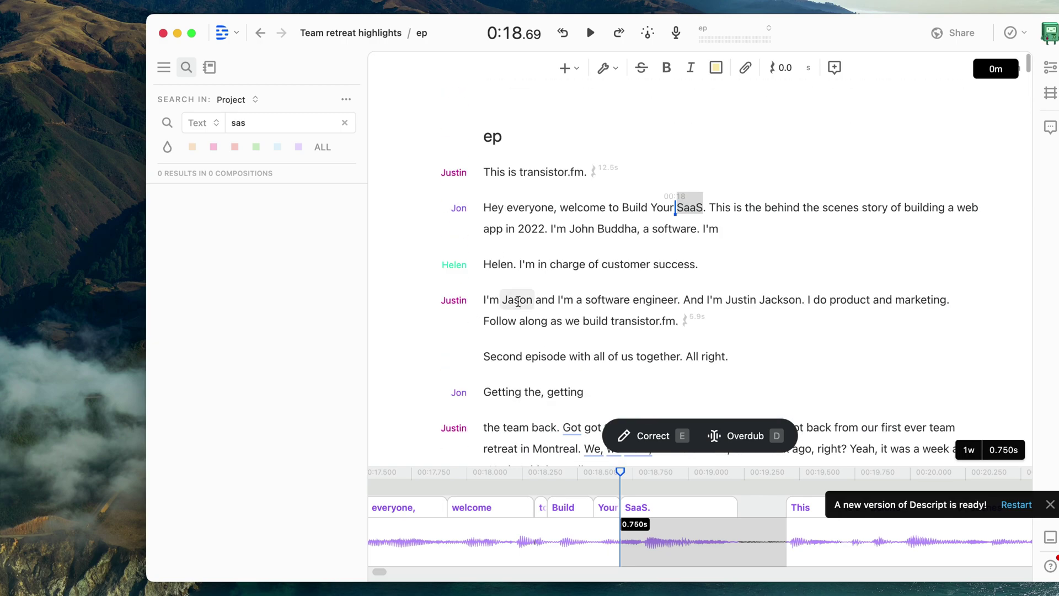
pyautogui.scroll(-2, 510, 259)
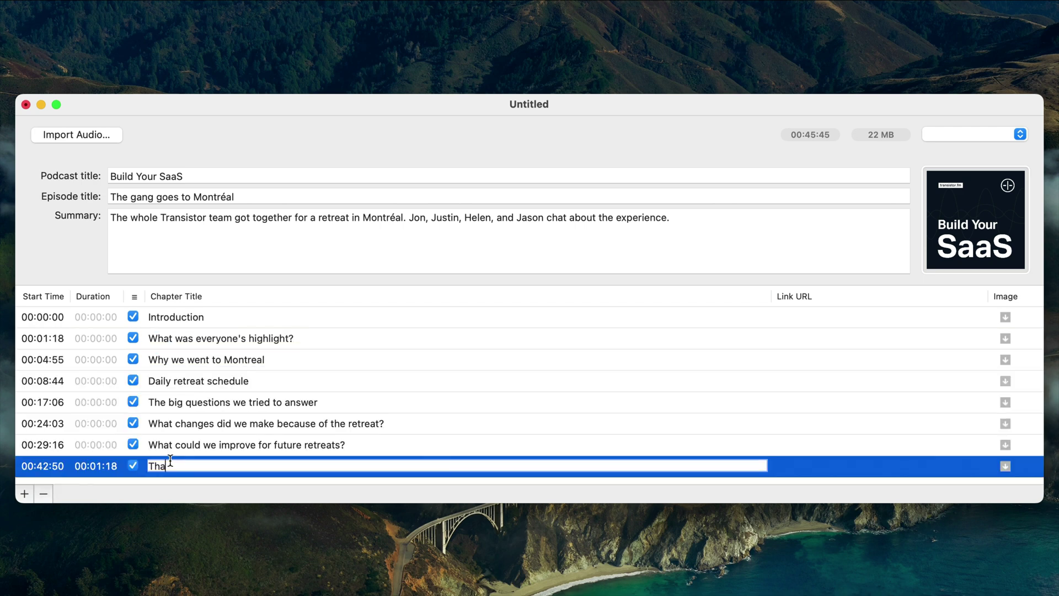
# Step: Complete the last chapter title 'Thanks to our supporters!' and reopen it for editing
pyautogui.write('nks to our supporters!')
pyautogui.click(406, 337)
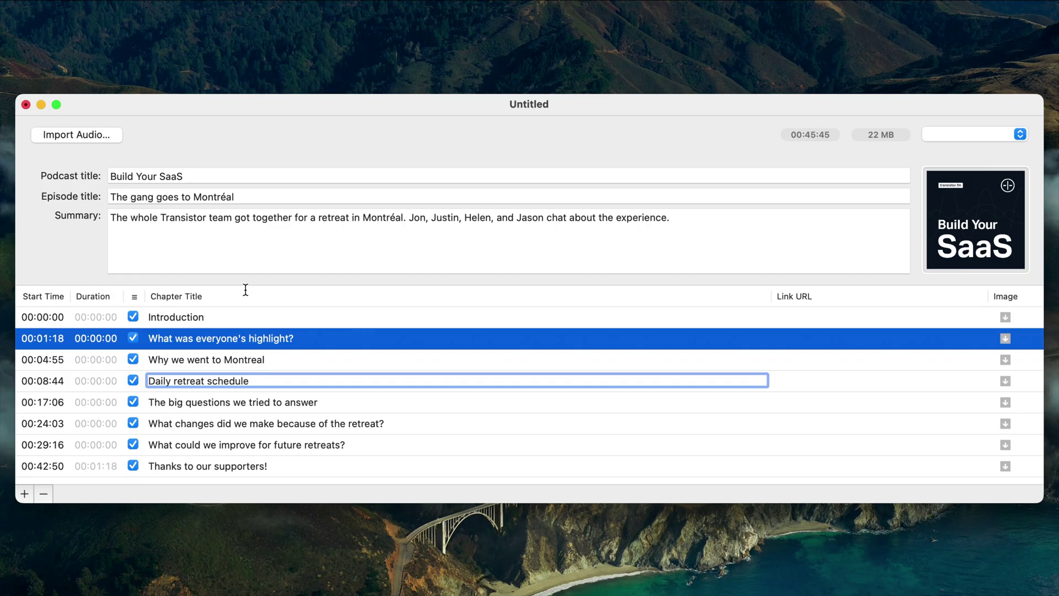
pyautogui.click(244, 468)
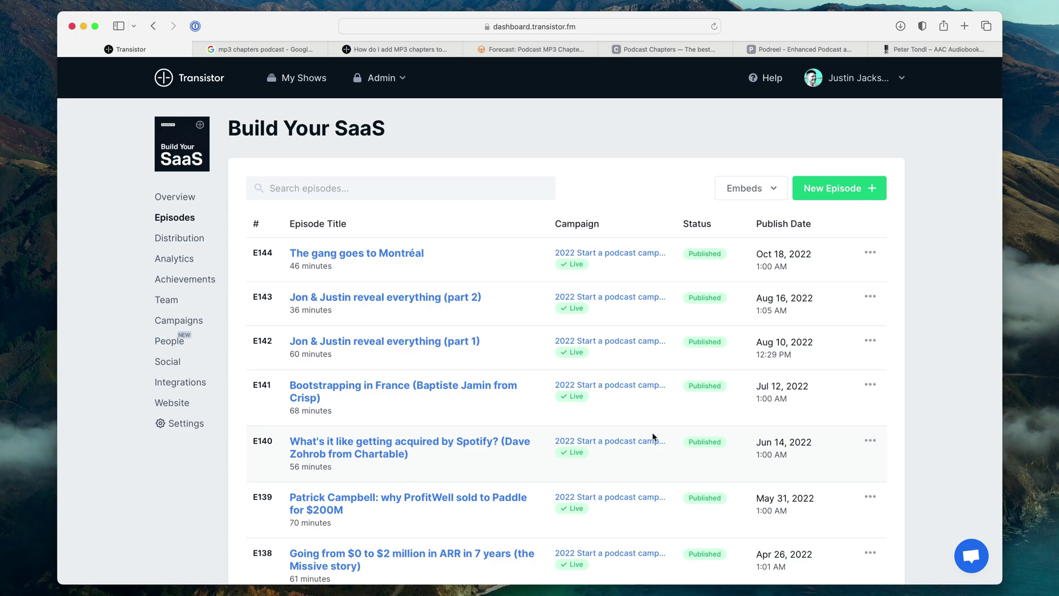
# Step: Replace The gang goes to Montréal's audio with new-ep.mp3 and save the episode
pyautogui.click(402, 255)
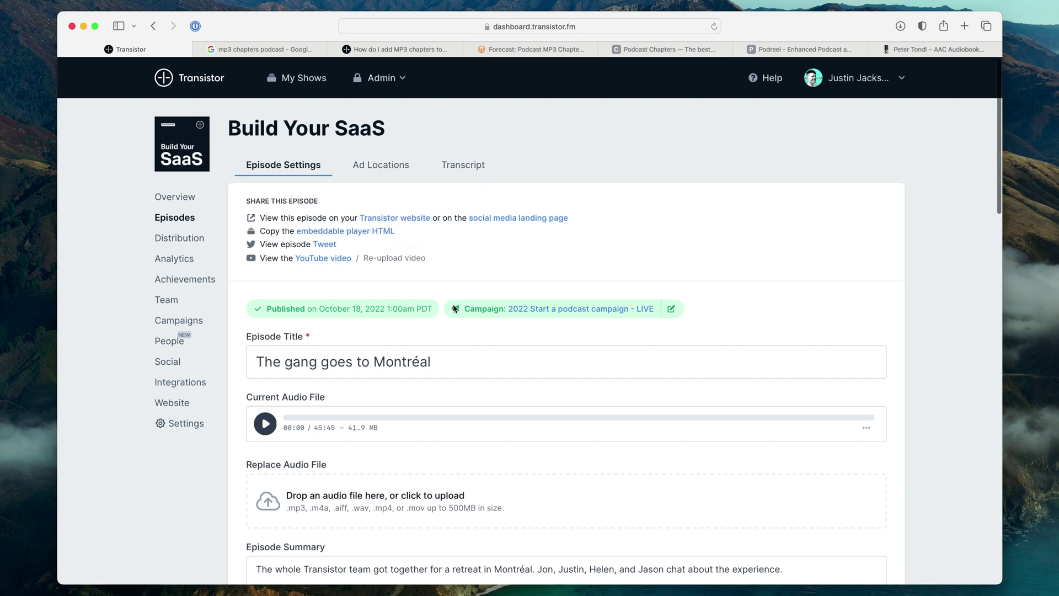
pyautogui.scroll(-4, 543, 462)
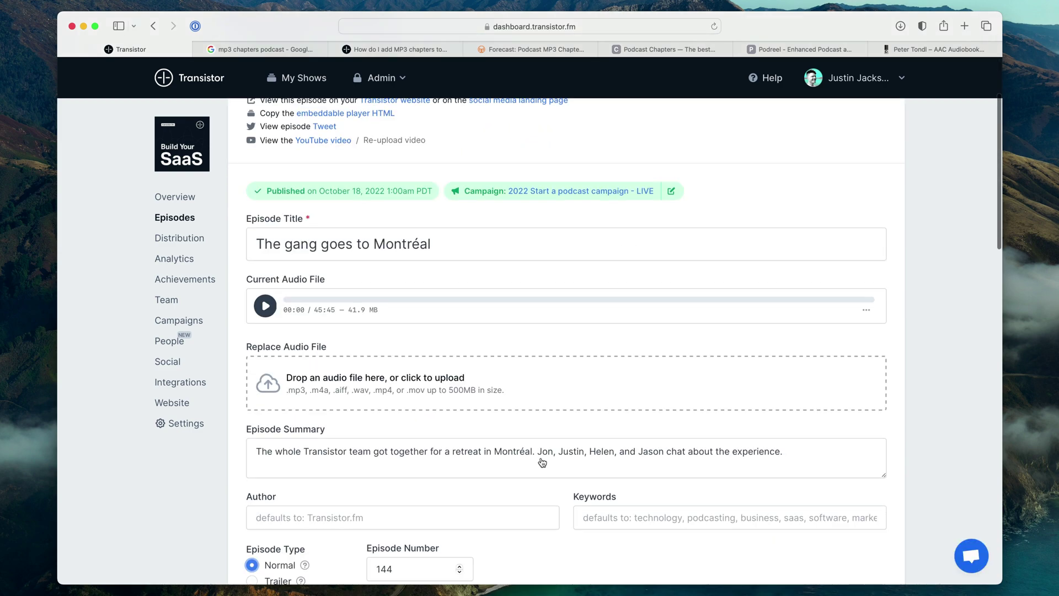
pyautogui.click(437, 384)
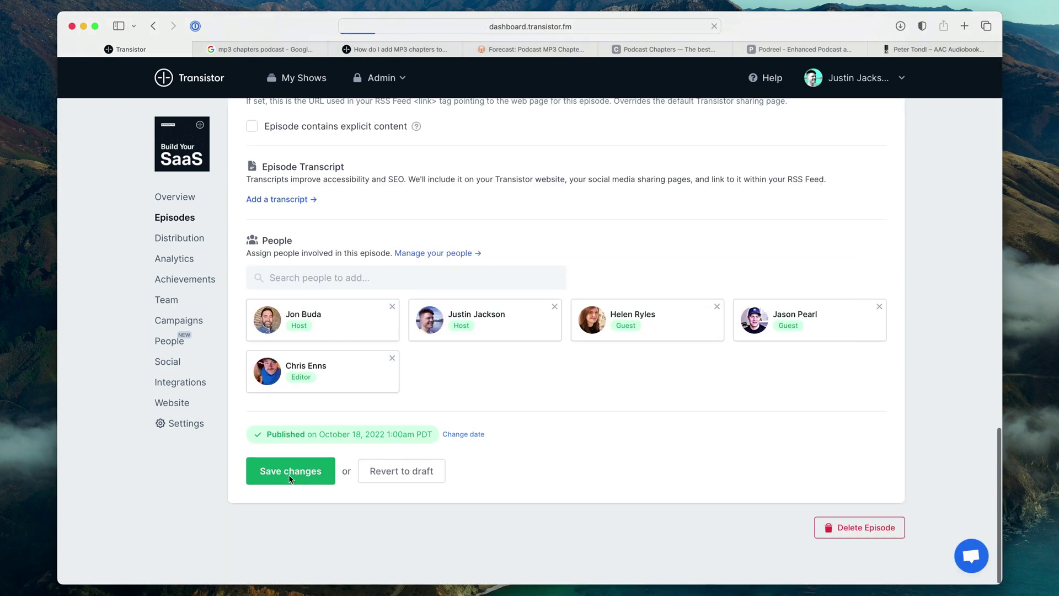
pyautogui.click(290, 474)
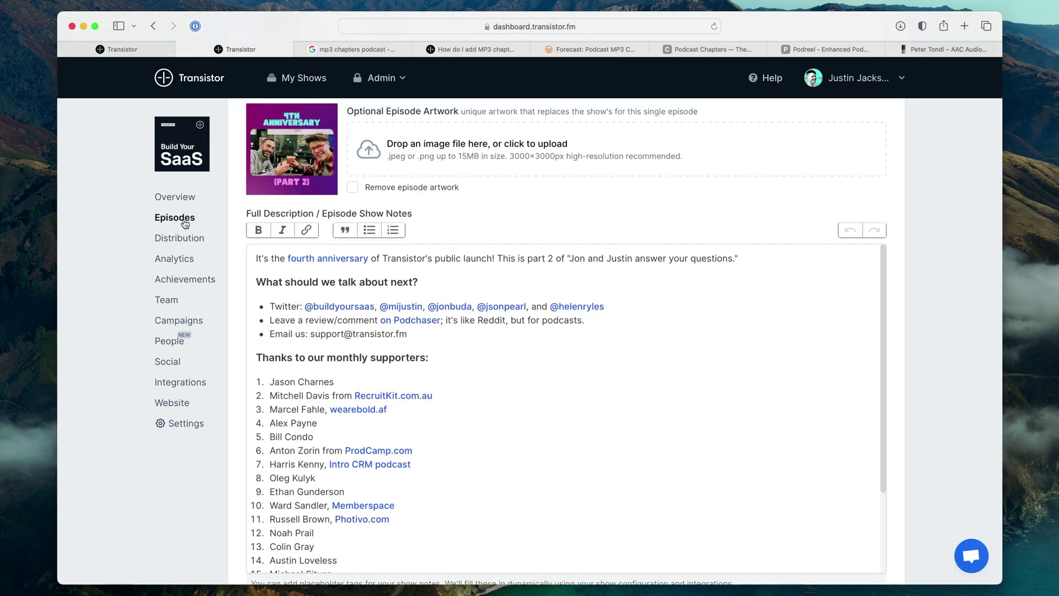
# Step: Open the Jon & Justin reveal everything (part 1) episode and start playing it
pyautogui.click(184, 220)
pyautogui.click(364, 342)
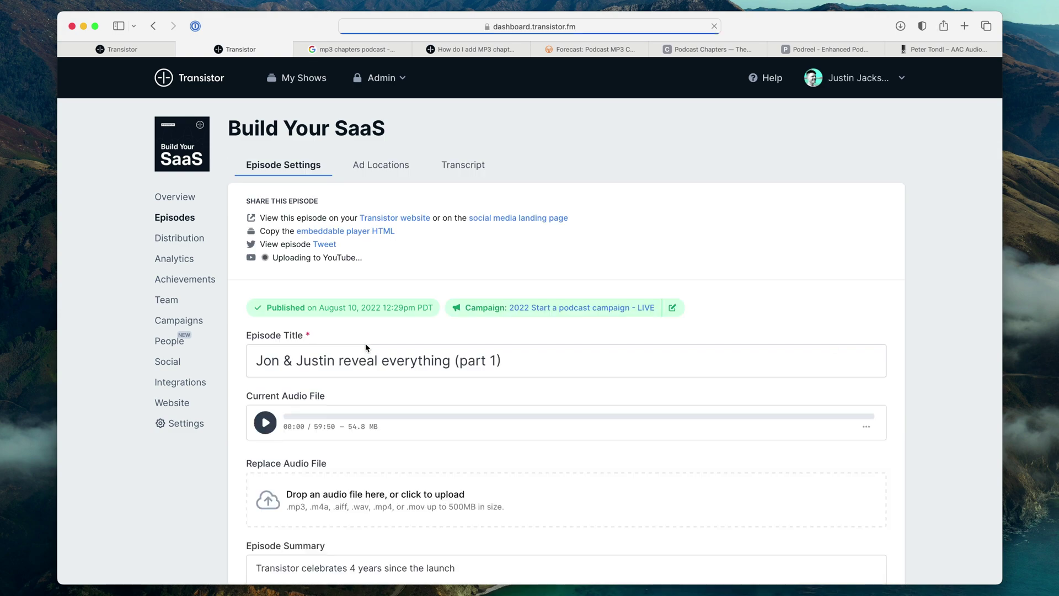
pyautogui.scroll(-12, 956, 400)
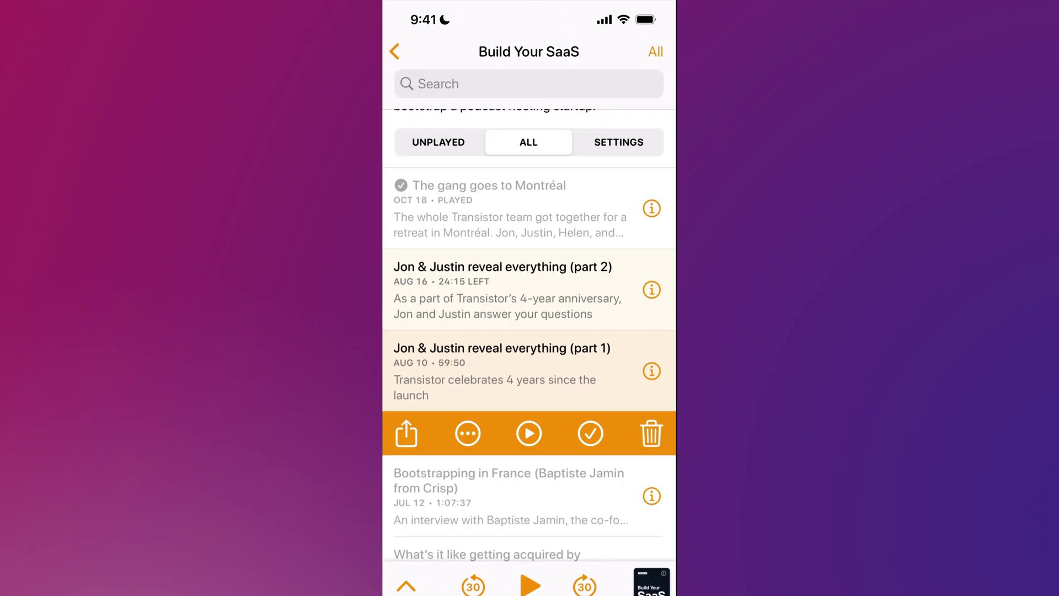
pyautogui.click(528, 433)
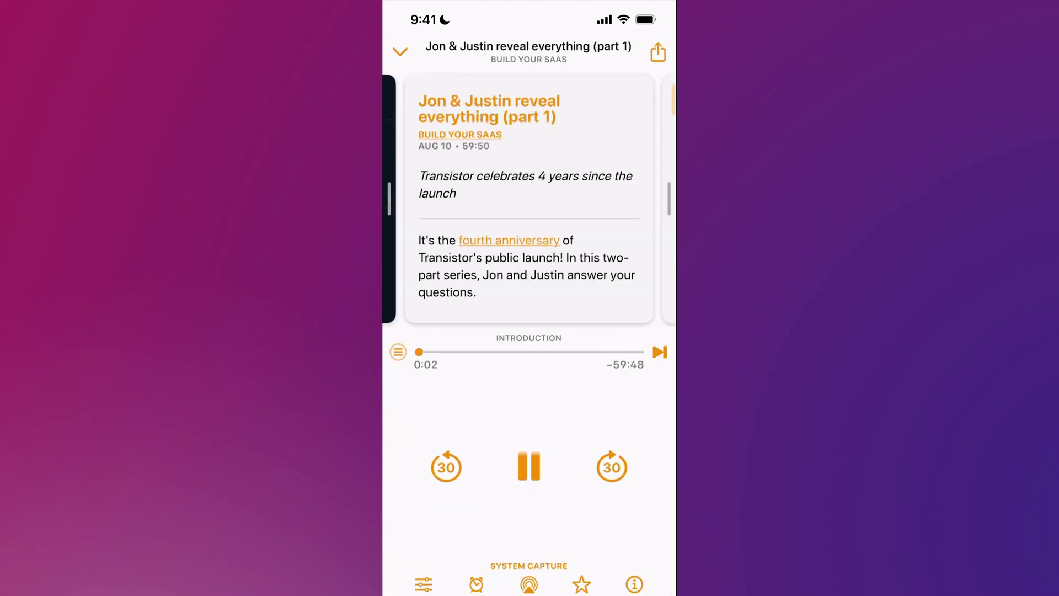
# Step: Jump Overcast playback to the 34:36 chapter using the show-notes timestamp link
pyautogui.scroll(-15, 529, 199)
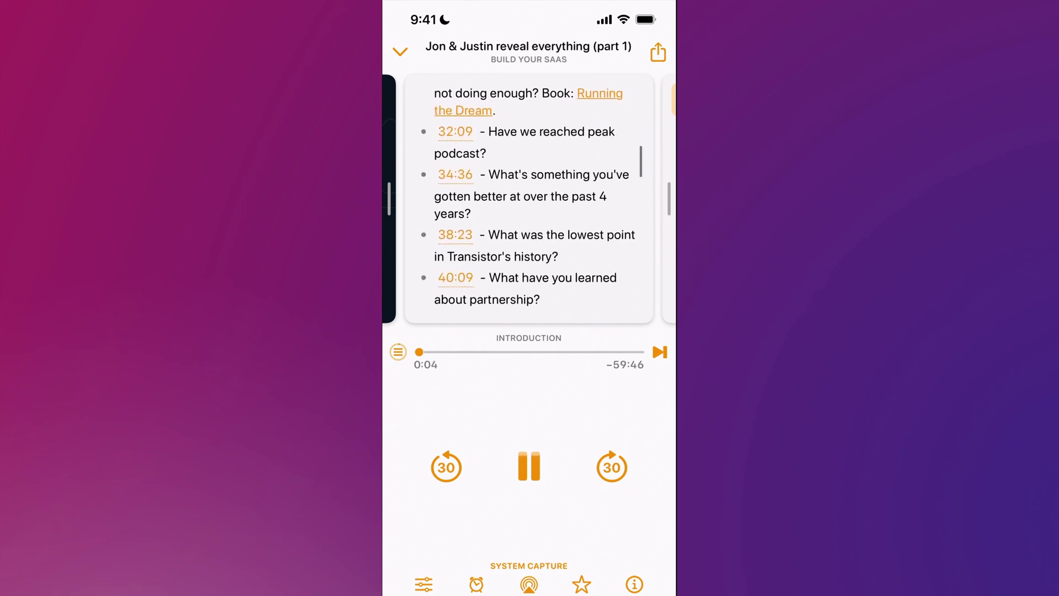
pyautogui.click(456, 172)
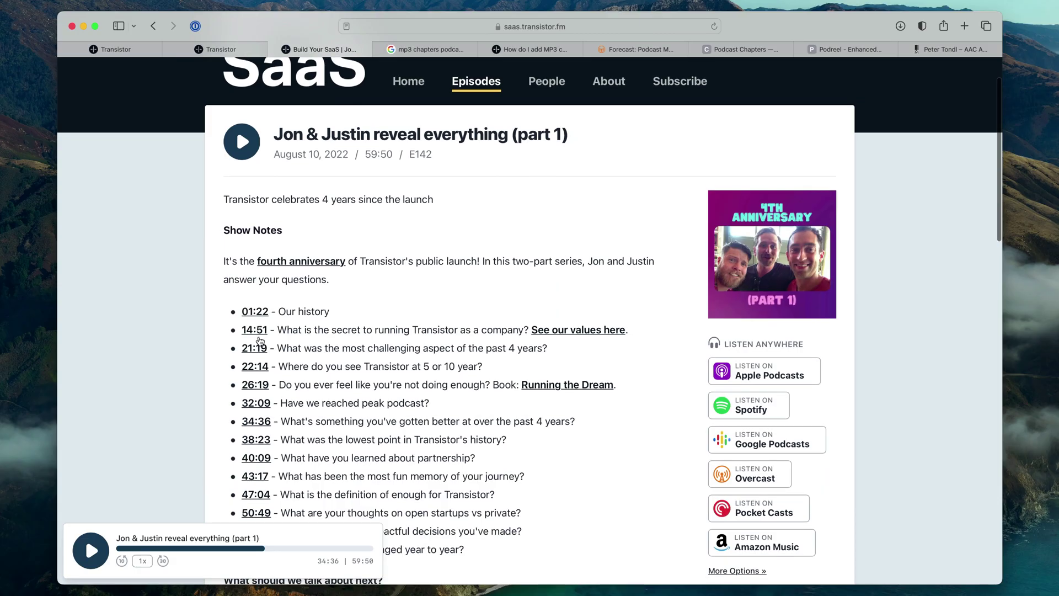
# Step: Try the 14:51, 26:19 and 38:23 timestamp links, then return to the dashboard episode editor
pyautogui.click(260, 330)
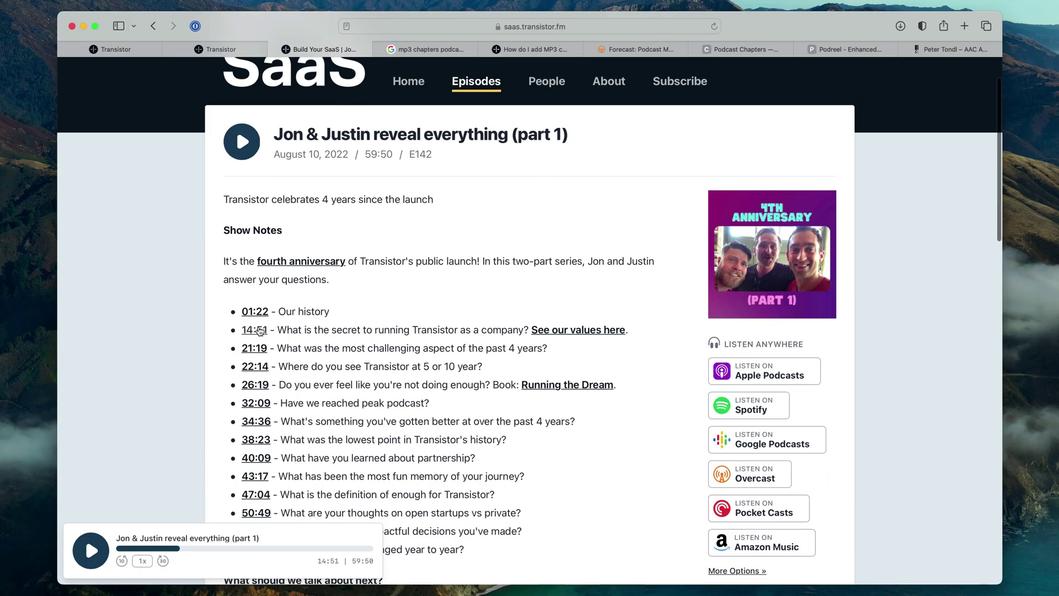
pyautogui.click(257, 385)
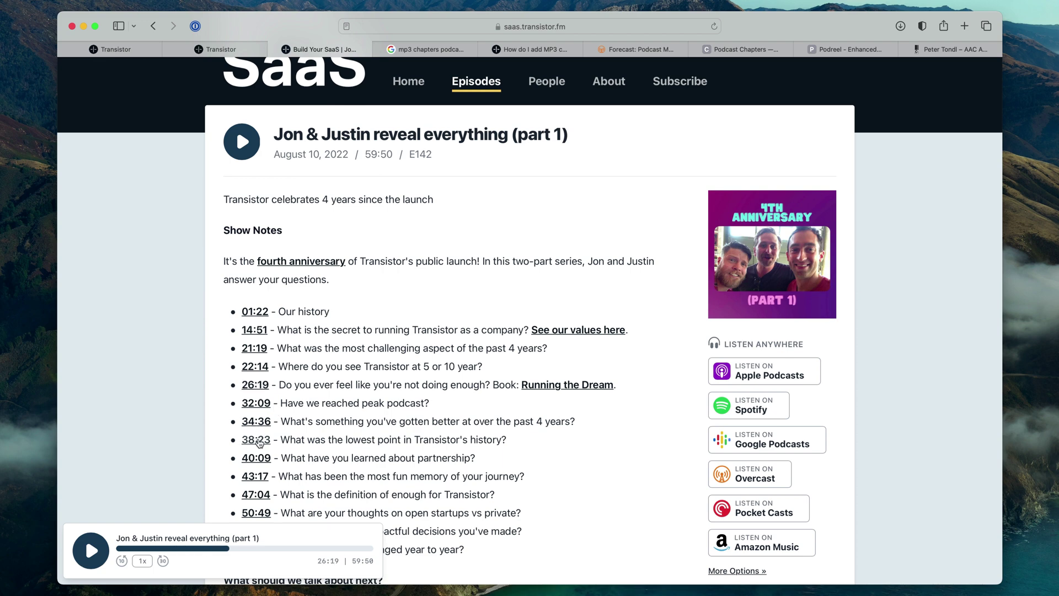
pyautogui.click(257, 441)
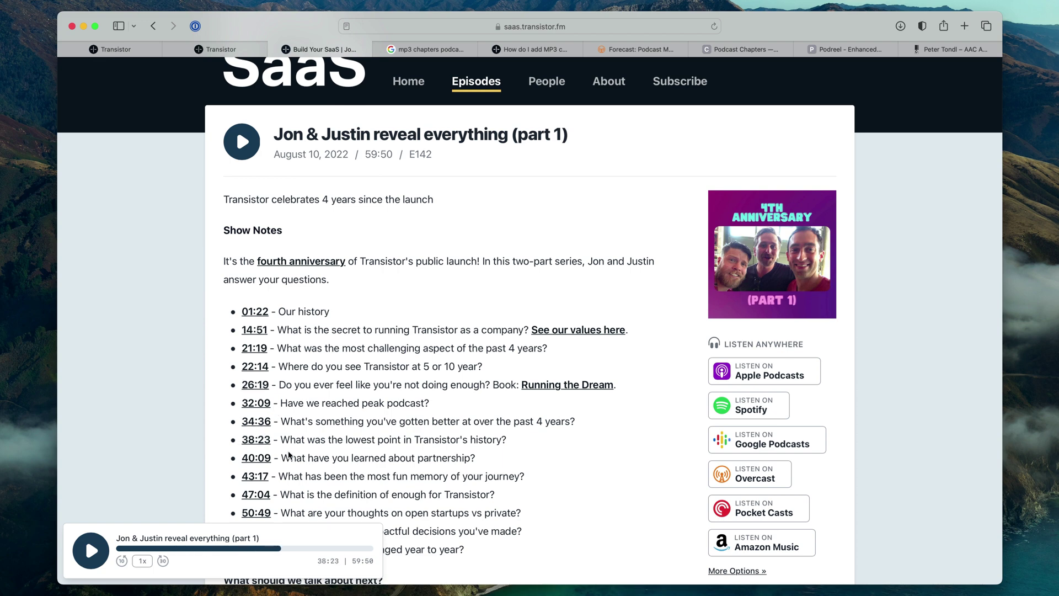
pyautogui.click(110, 49)
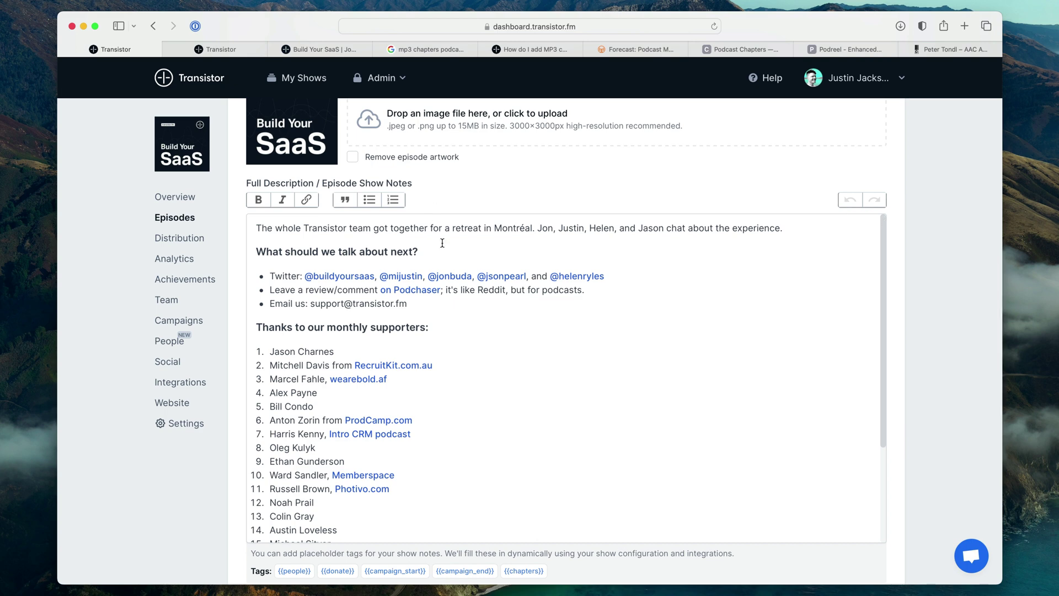
# Step: Insert the {{chapters}} tag on a new line after the first show-notes line
pyautogui.click(802, 229)
pyautogui.scroll(-2, 802, 229)
pyautogui.press('Return')
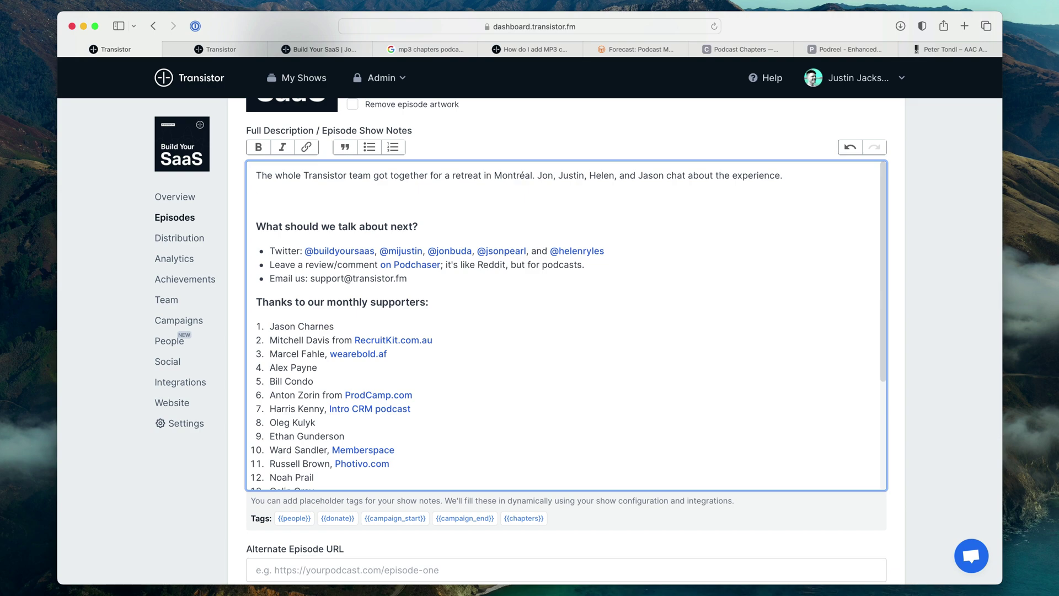
pyautogui.press('super+Tab')
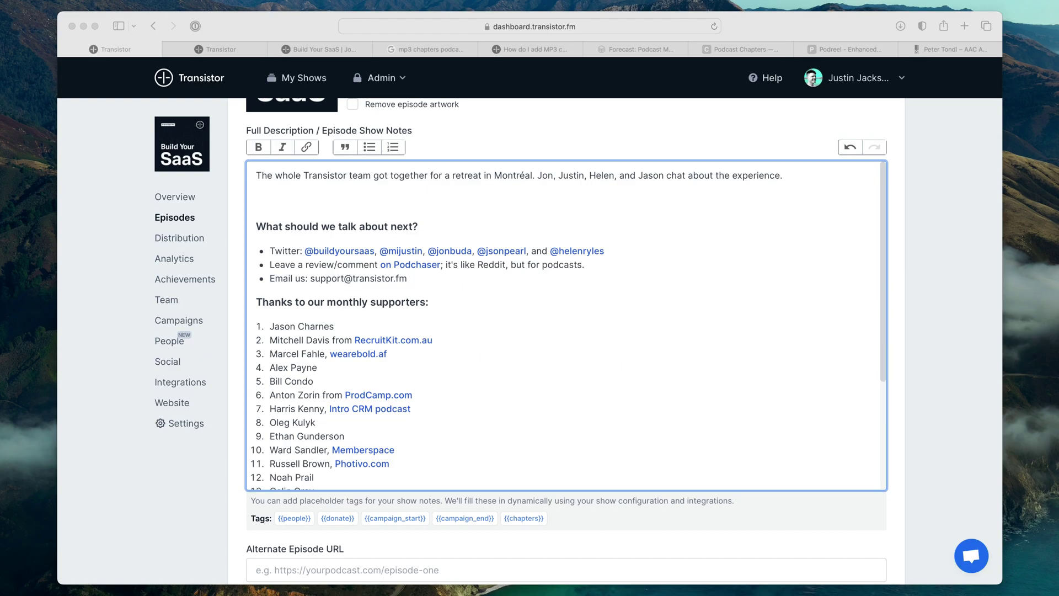
pyautogui.click(276, 199)
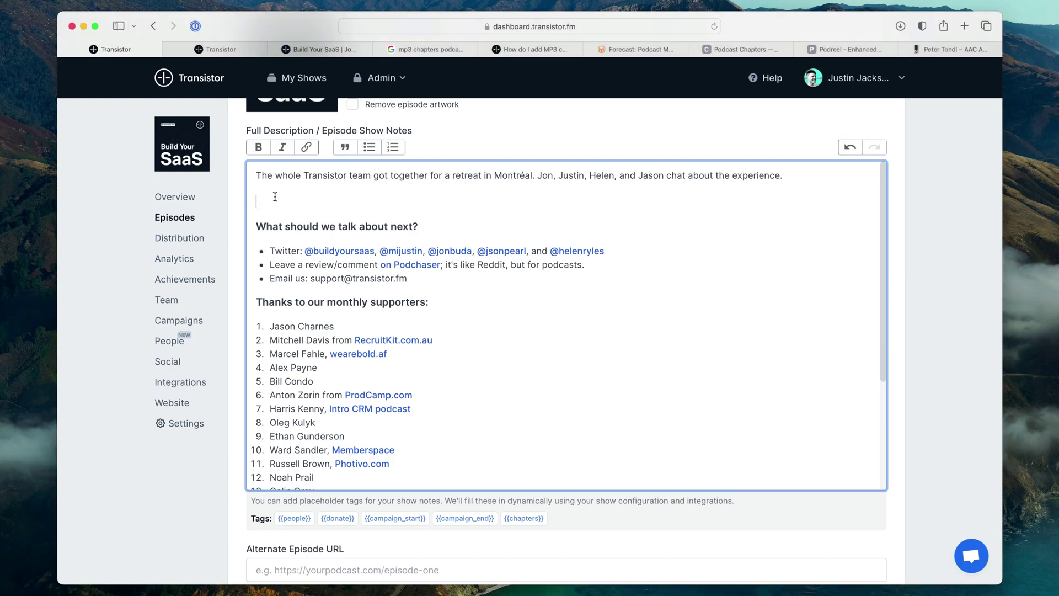
pyautogui.click(524, 518)
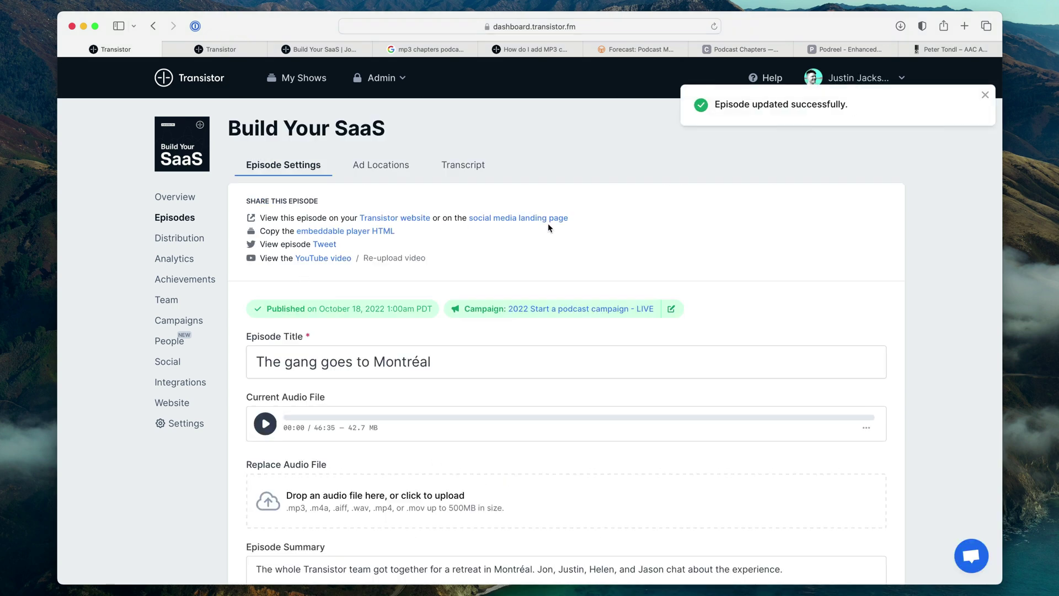
pyautogui.click(522, 218)
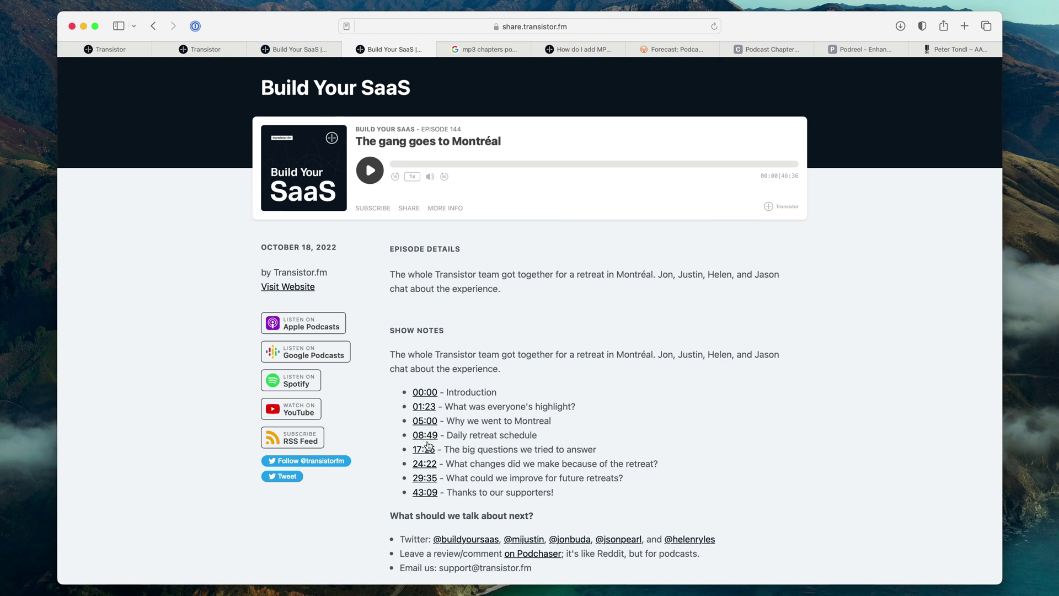
# Step: Jump the landing page player to the 05:00 and 17:25 chapters
pyautogui.click(425, 423)
pyautogui.click(426, 451)
# Step: Go back to the dashboard and open the part 2 episode's settings
pyautogui.click(125, 51)
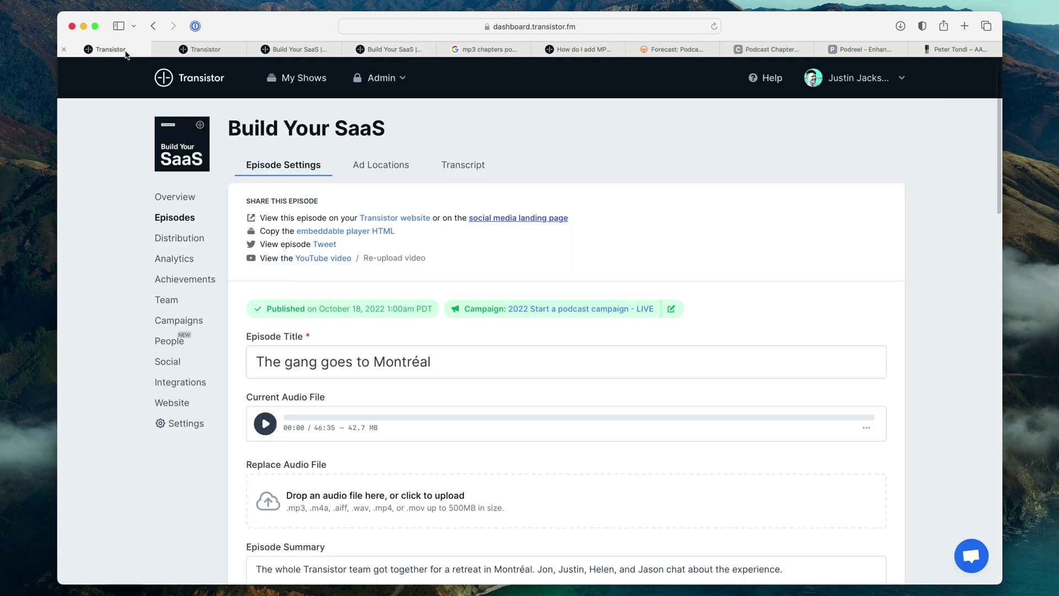
pyautogui.scroll(-10, 738, 473)
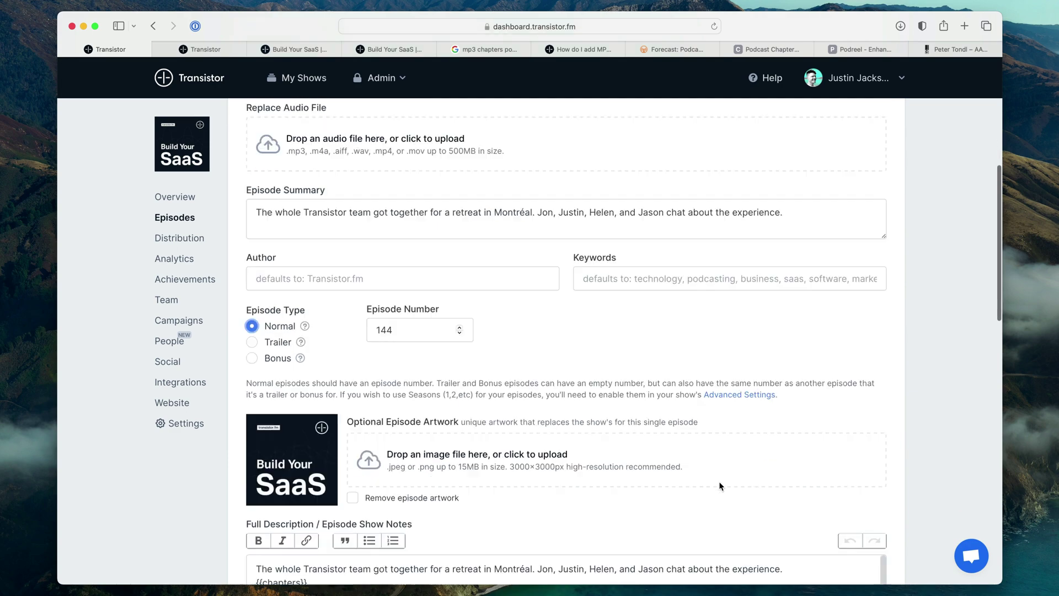
pyautogui.scroll(-9, 720, 486)
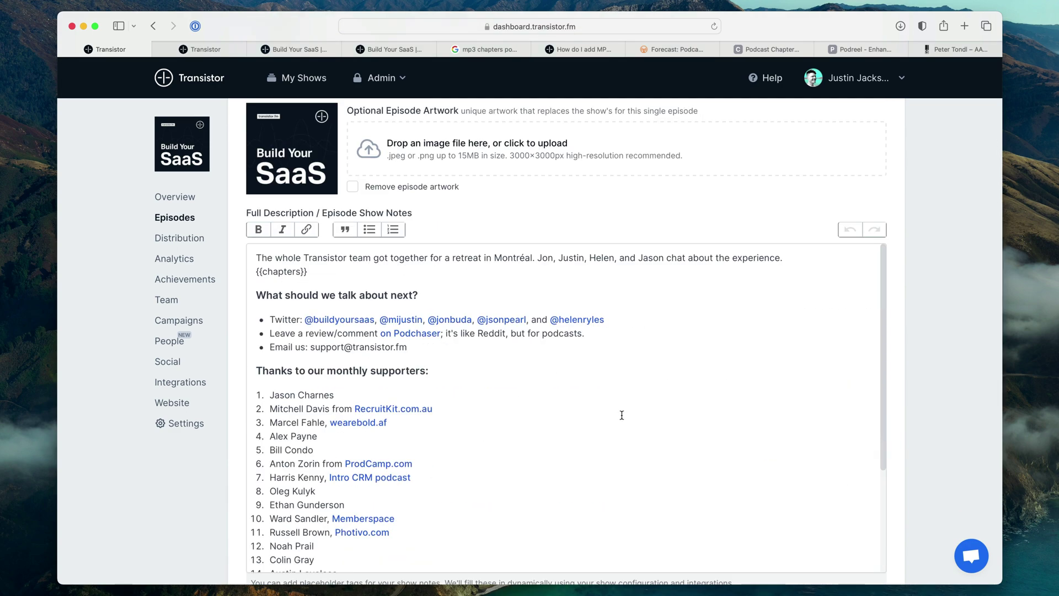
pyautogui.scroll(-2, 305, 241)
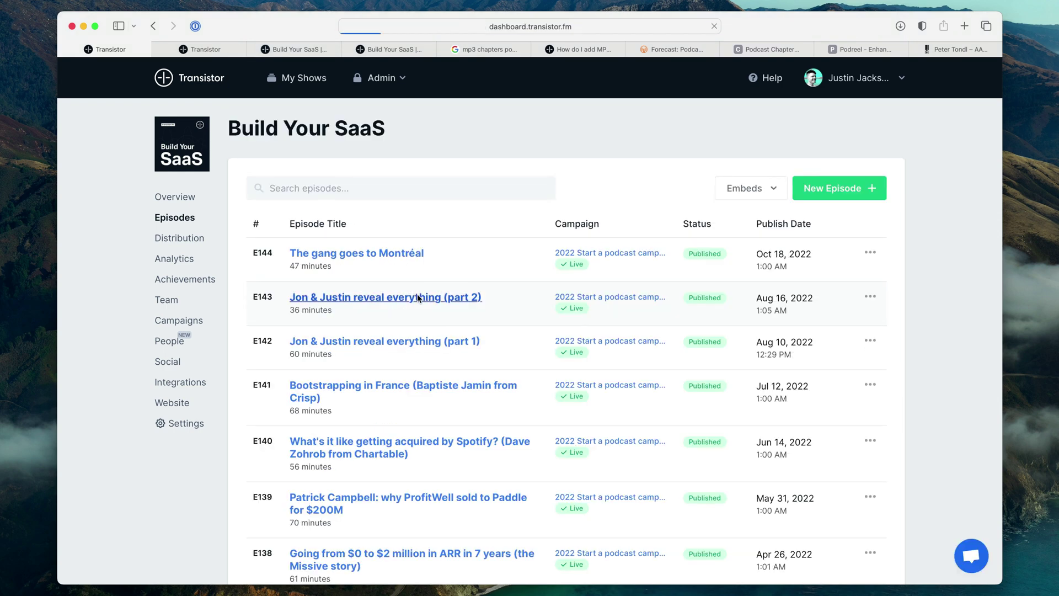
pyautogui.click(415, 297)
pyautogui.scroll(-10, 859, 435)
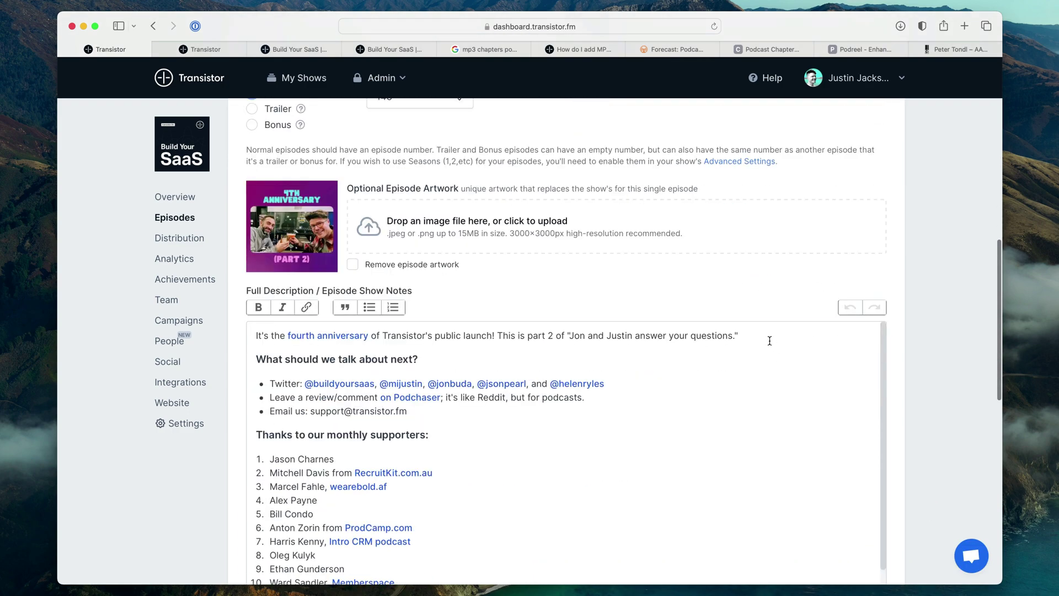
# Step: Insert the {{chapters}} tag on a new line after the first show-notes line and save the episode
pyautogui.click(770, 340)
pyautogui.press('Return')
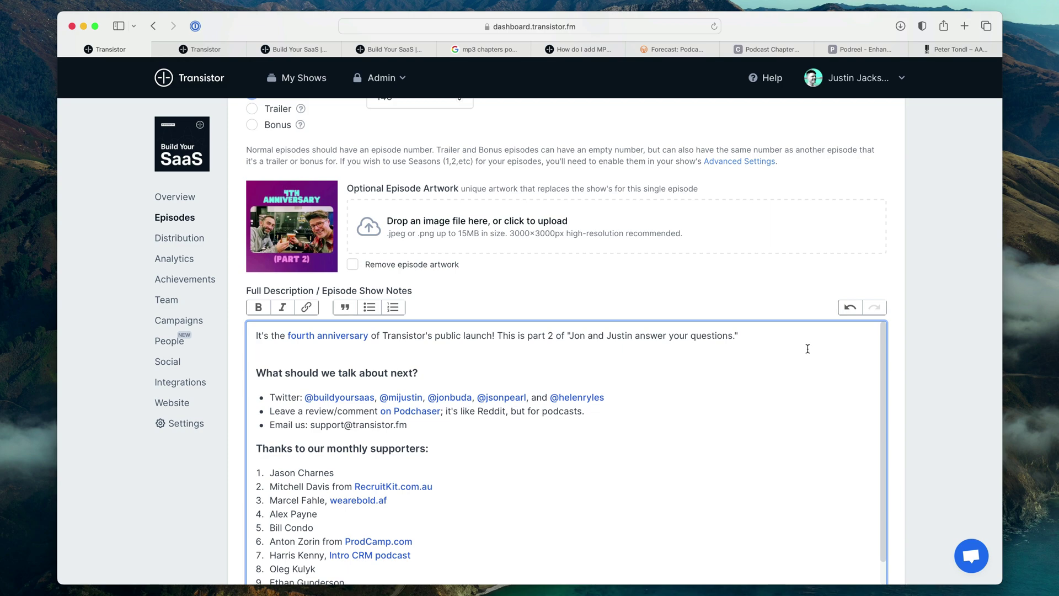
pyautogui.scroll(-3, 949, 475)
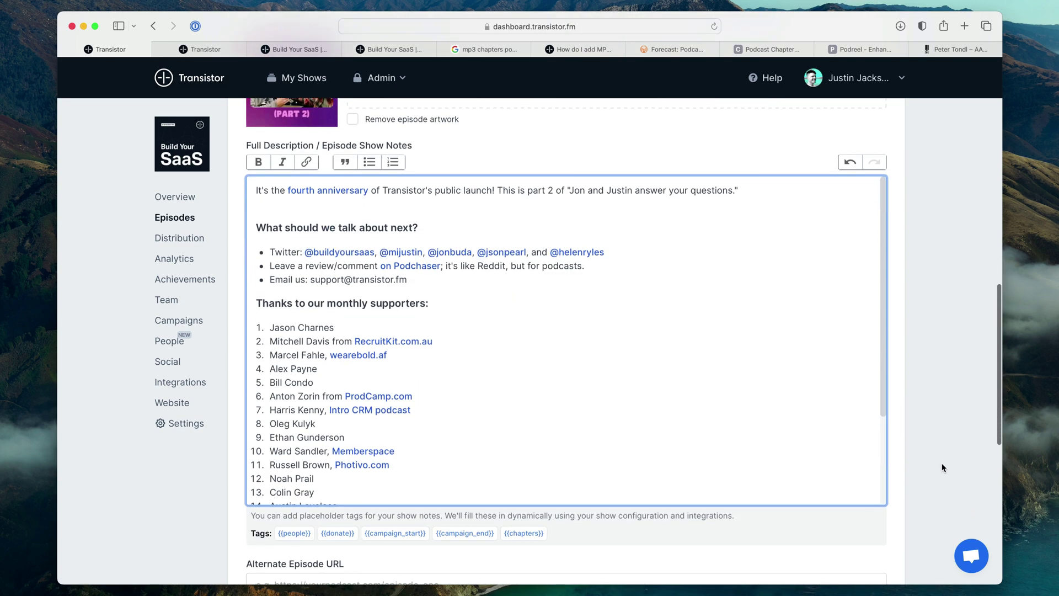
pyautogui.click(523, 533)
pyautogui.scroll(-10, 964, 452)
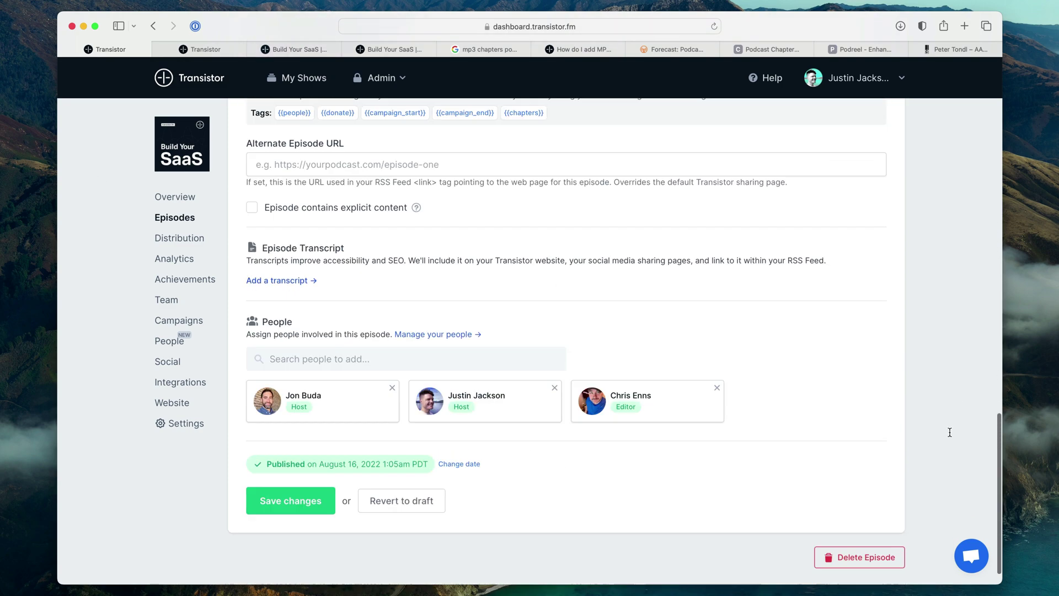
pyautogui.click(294, 473)
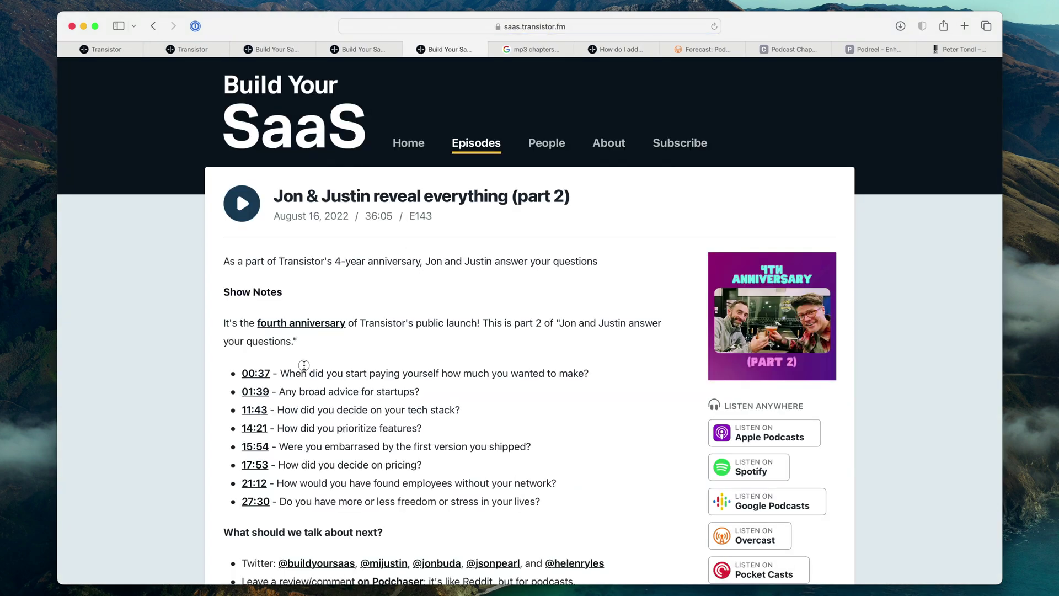
# Step: Highlight the eight chapter timestamps (00:37 to 27:30) on the public page, then clear the selection
pyautogui.moveTo(305, 367); pyautogui.dragTo(463, 510)
pyautogui.click(626, 426)
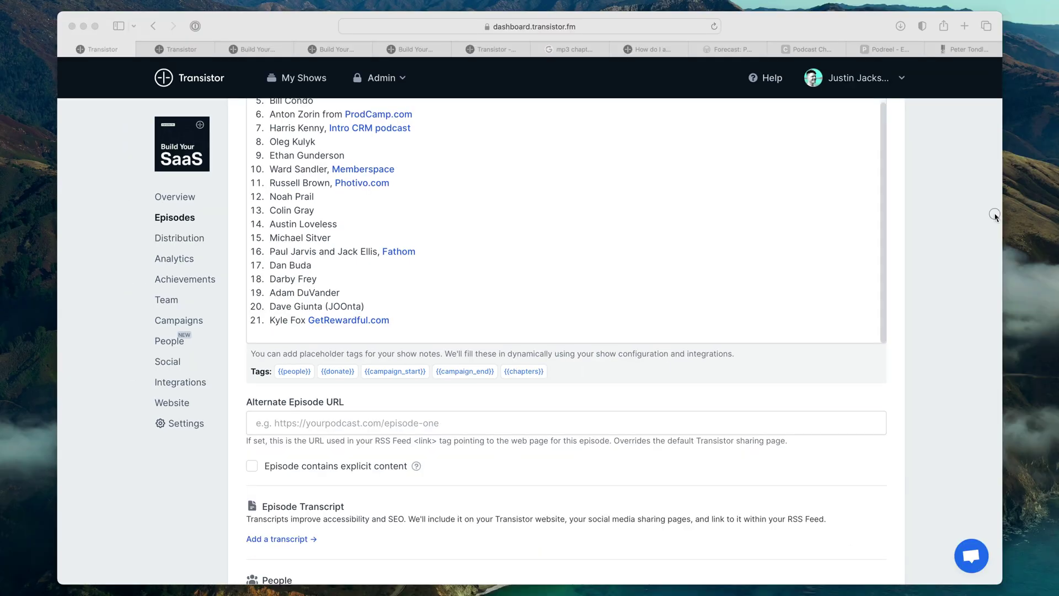
# Step: Switch to the browser tab showing the transistor.fm homepage
pyautogui.click(484, 51)
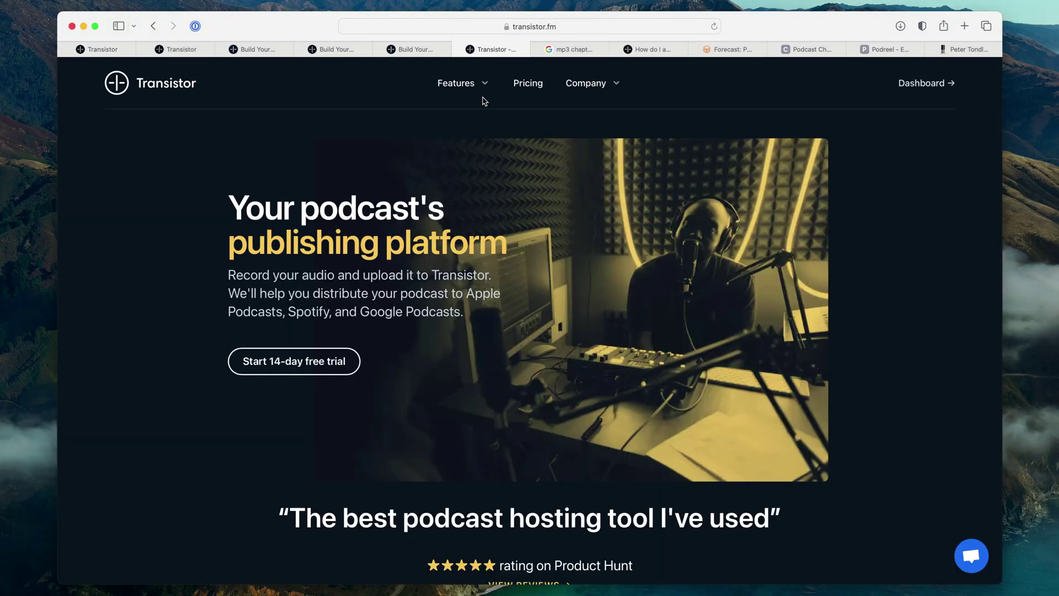